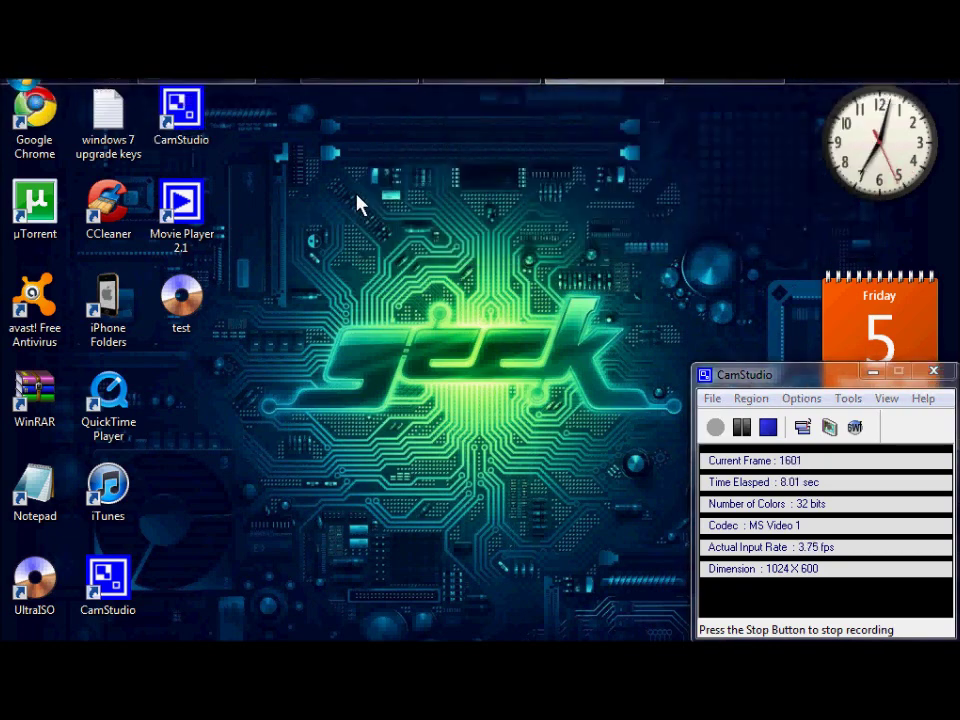
- Bring the µTorrent window with its ongoing download forward from the taskbar
click(388, 91)
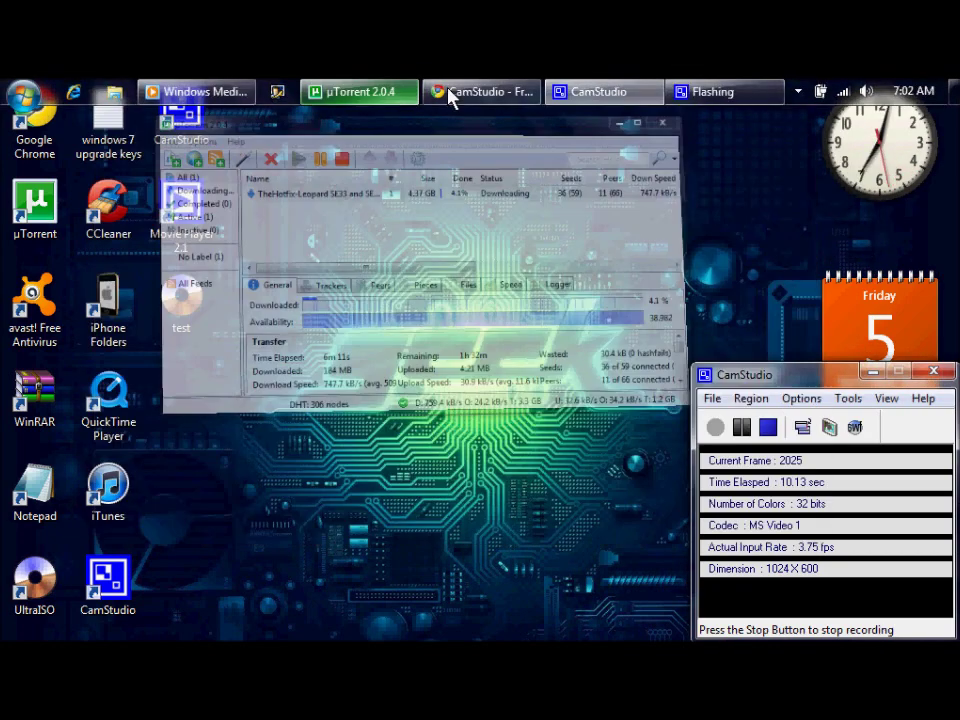
- Return to Chrome and load The Pirate Bay in a new tab
click(451, 94)
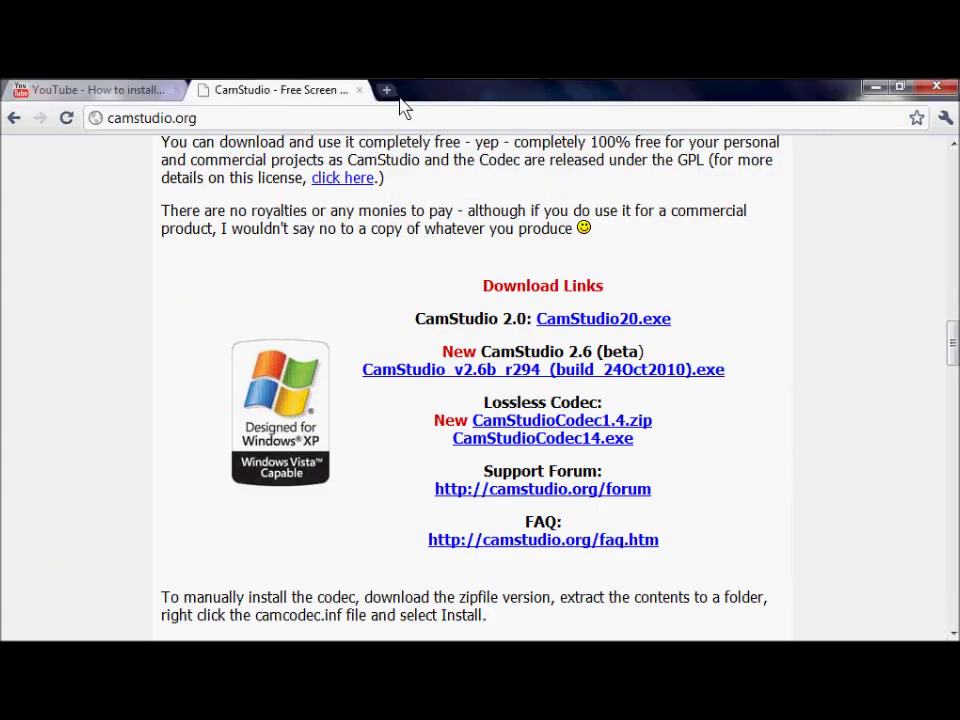
click(386, 91)
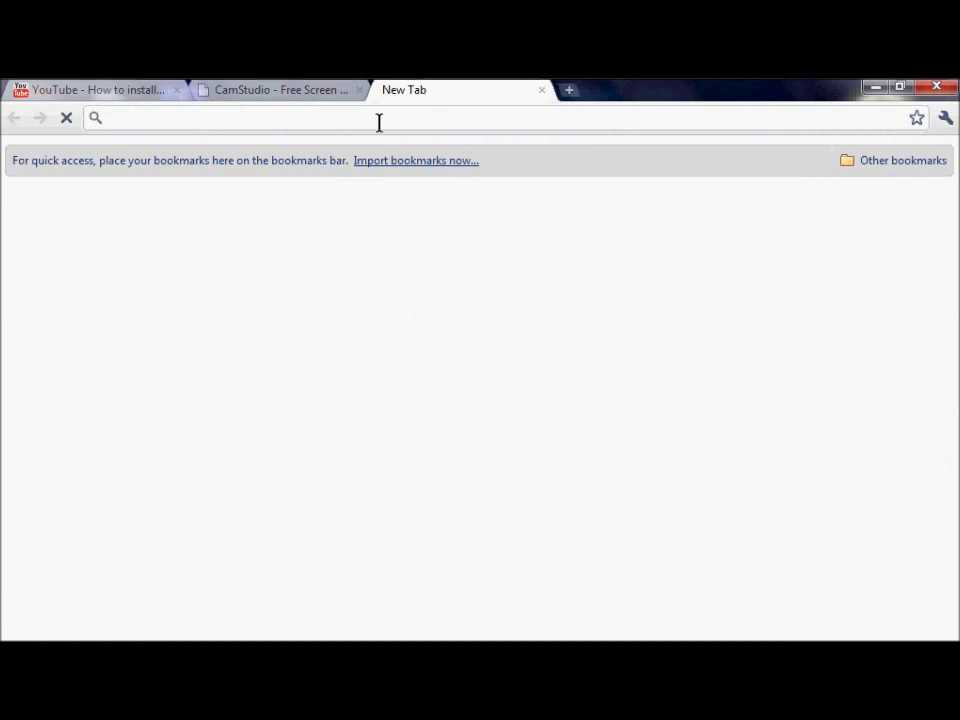
text(thepiratebay.org)
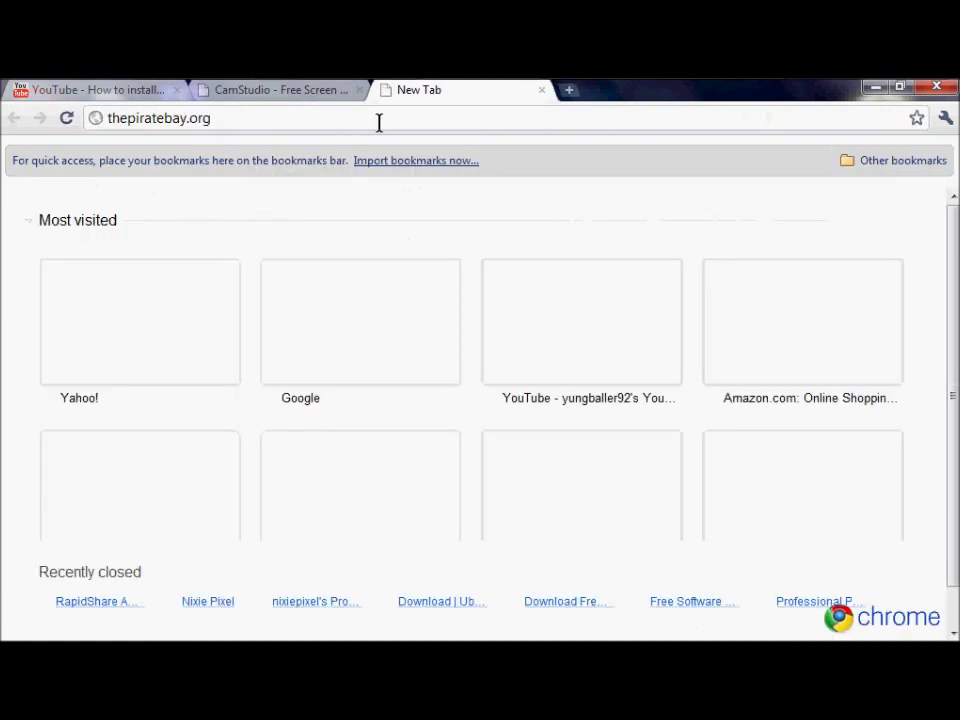
key(Return)
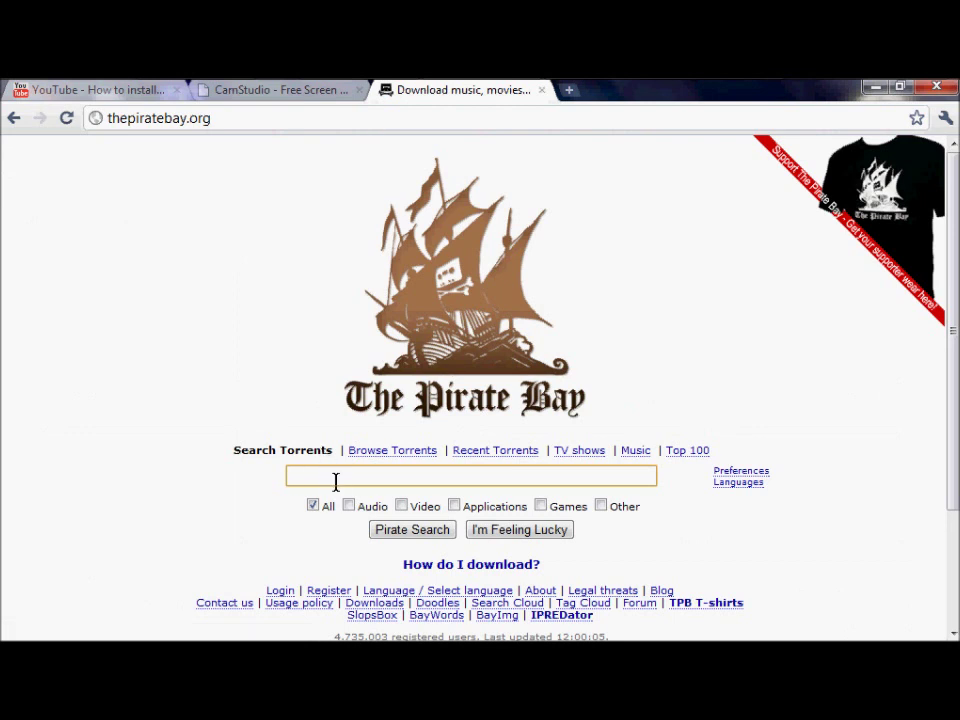
- Search 'windows 7 iso', then download and open the Windows Vista Black Edition 2011.iso torrent
text(wi)
text(ndows 7 )
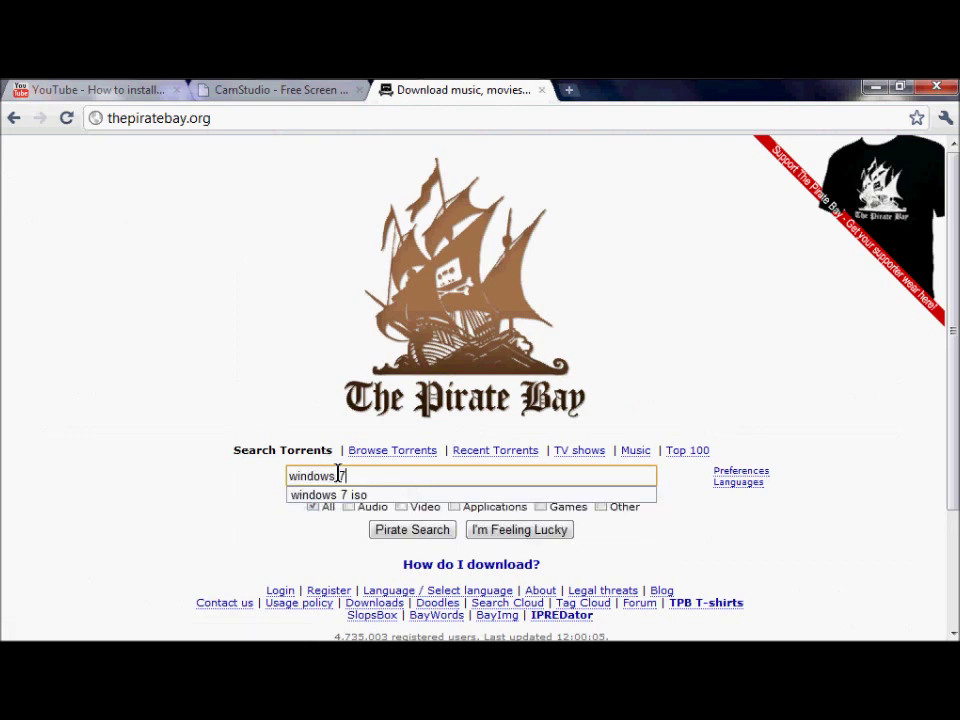
text(iso)
key(Return)
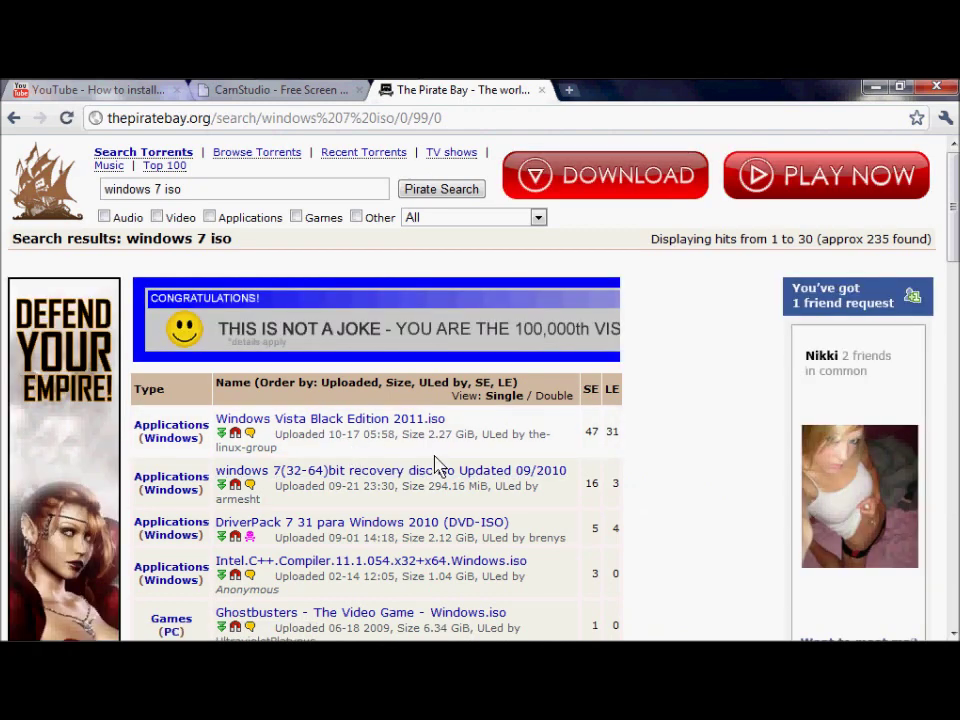
click(391, 426)
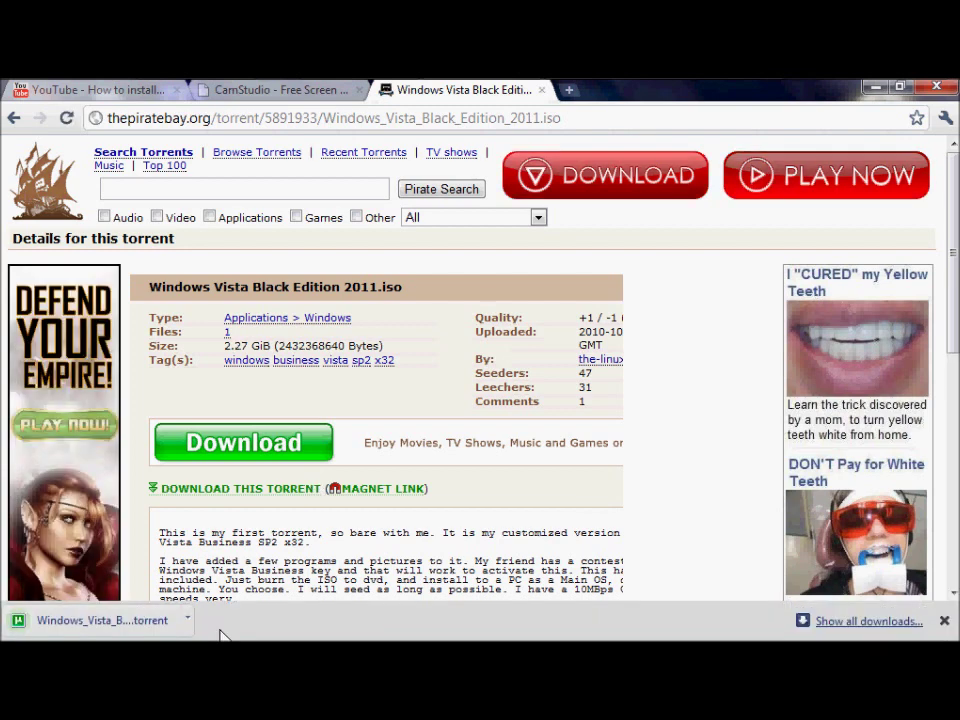
click(191, 621)
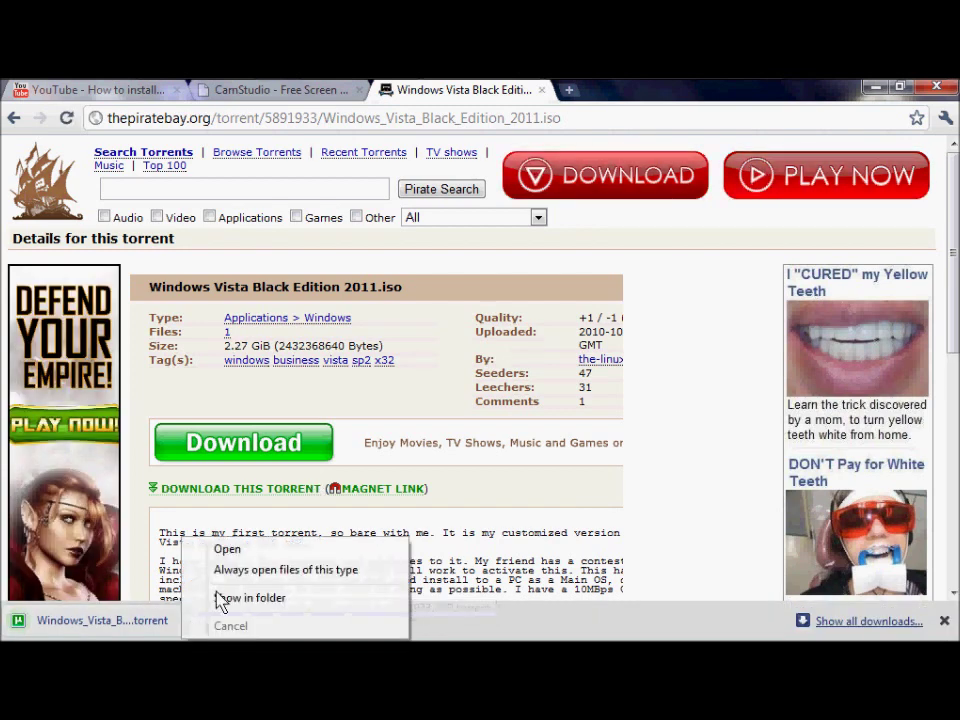
click(249, 551)
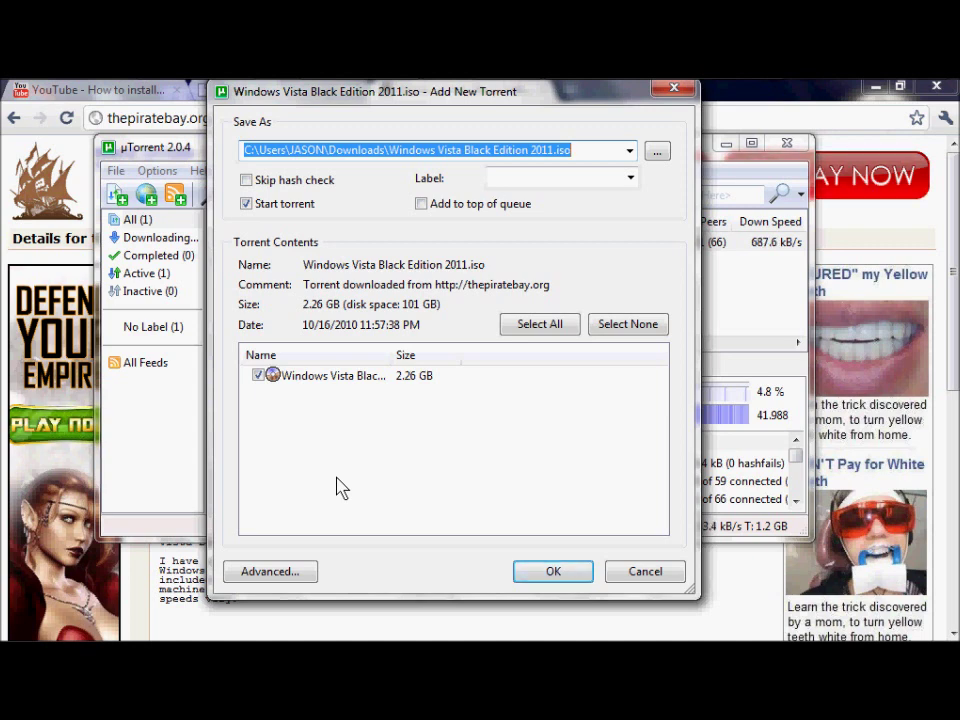
- Cancel the Add New Torrent dialog, then minimize µTorrent and Chrome
click(678, 90)
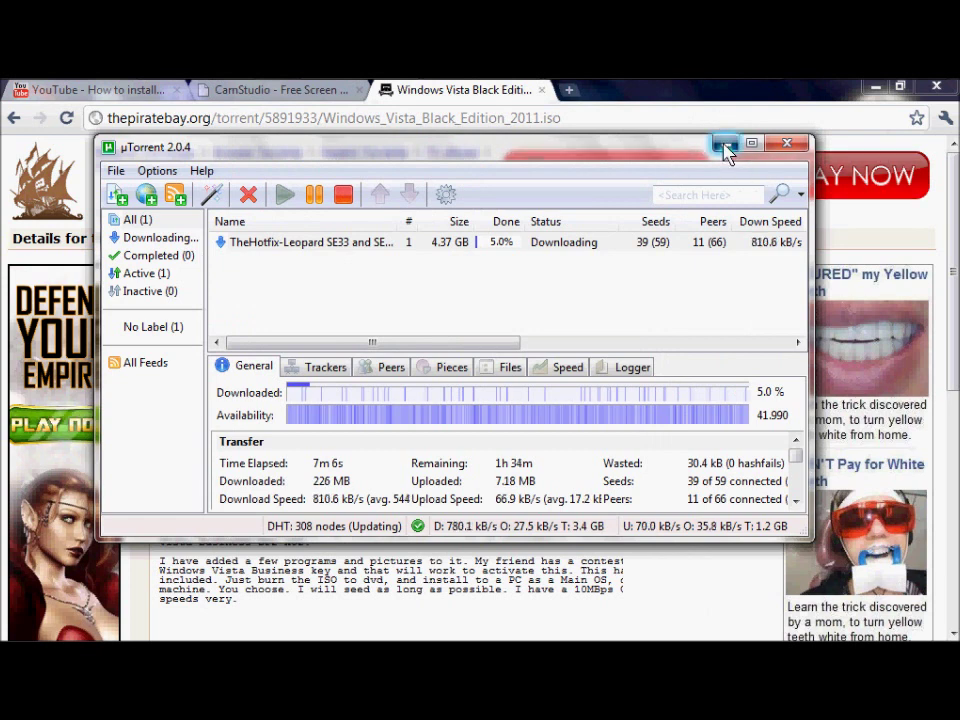
click(724, 147)
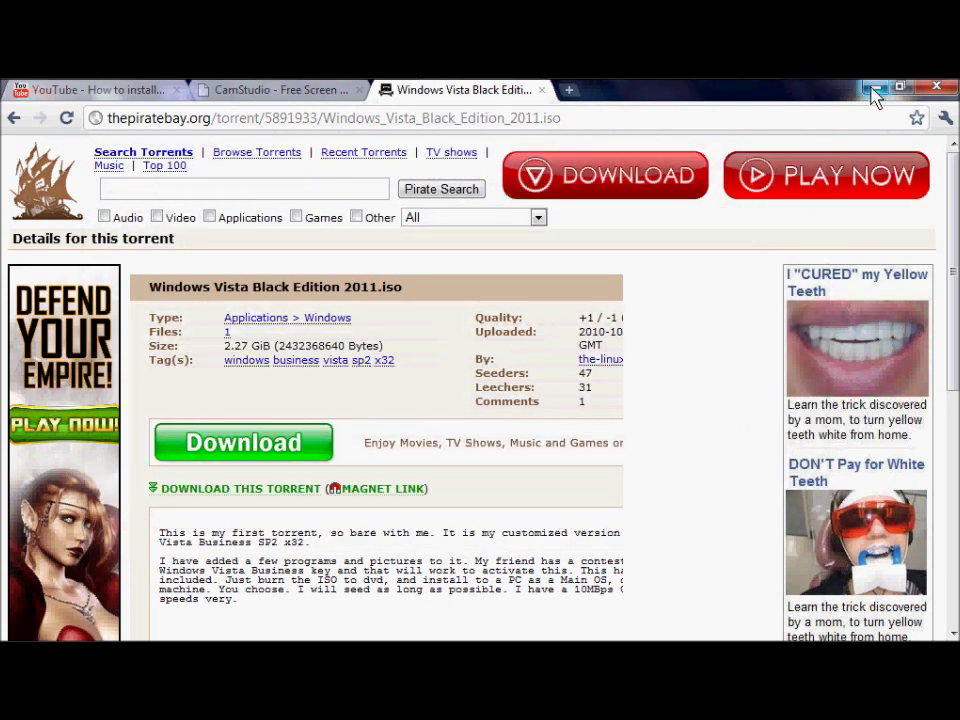
click(873, 89)
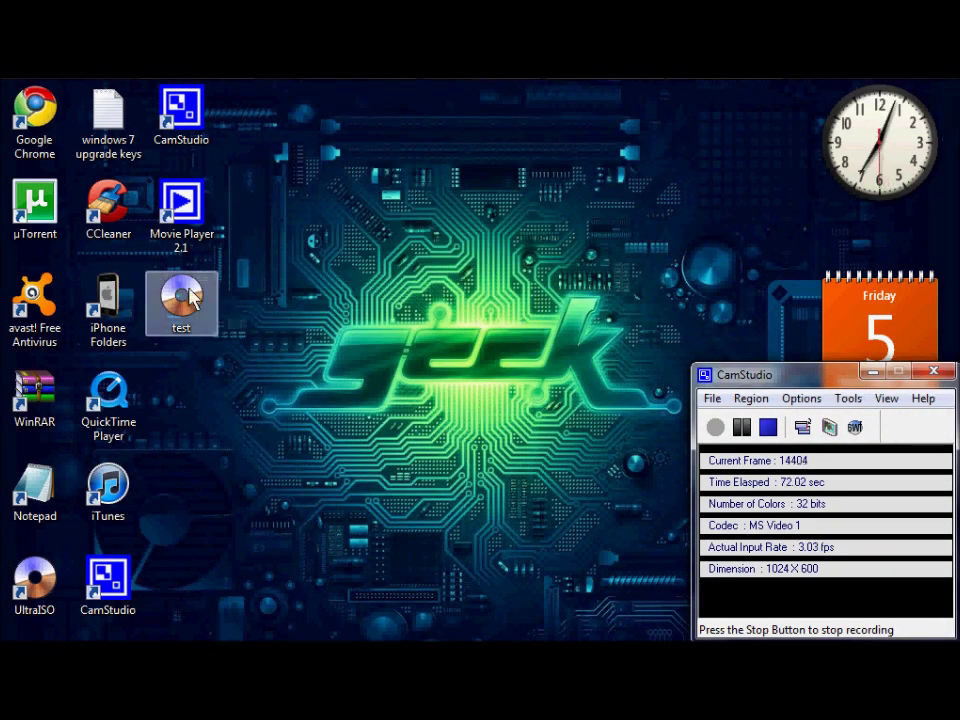
- Open the desktop 'test' disc image in UltraISO and dismiss the invalid image format error
click(186, 306)
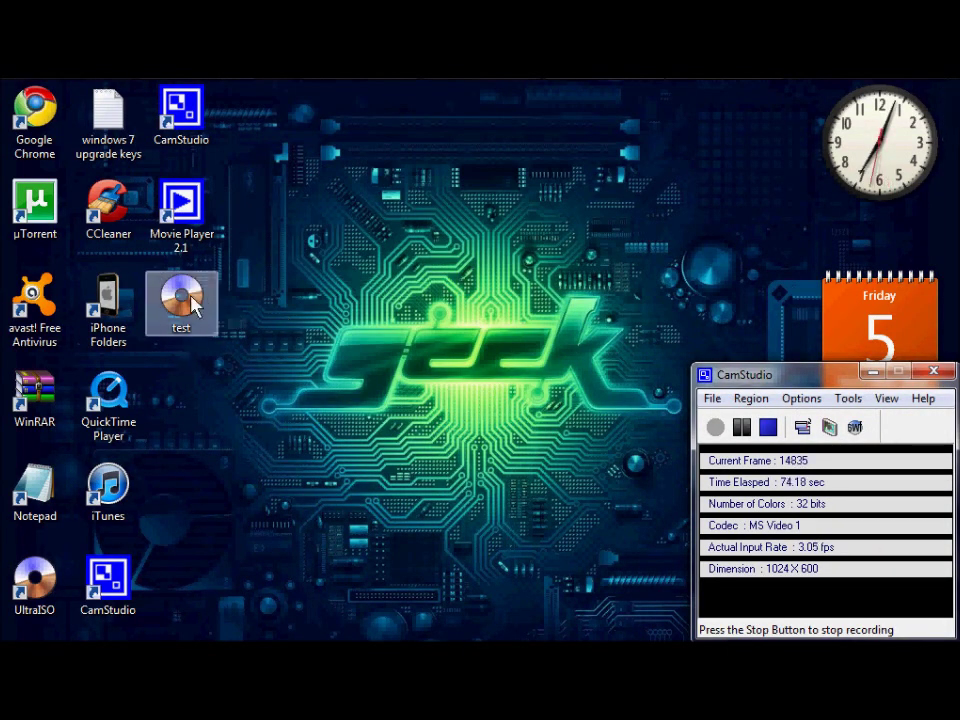
click(222, 285)
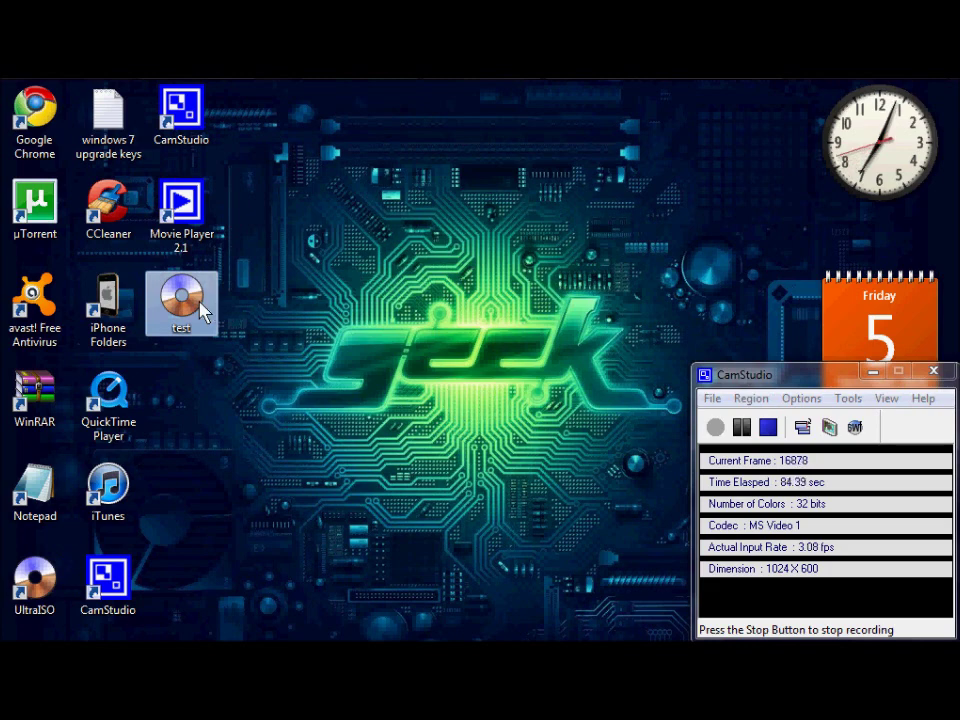
double_click(200, 312)
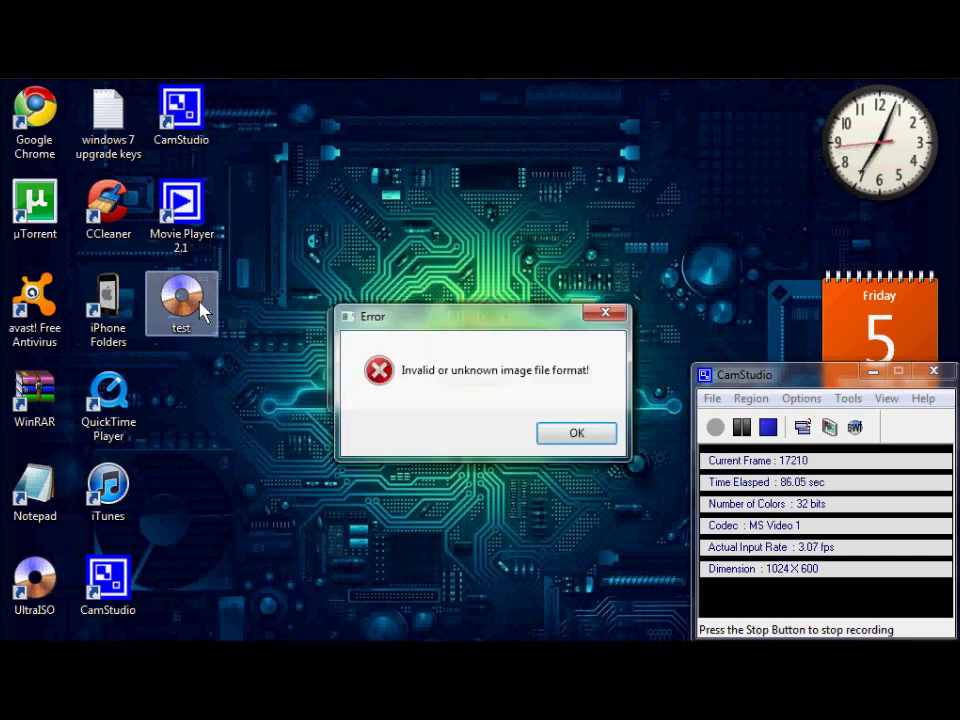
click(555, 433)
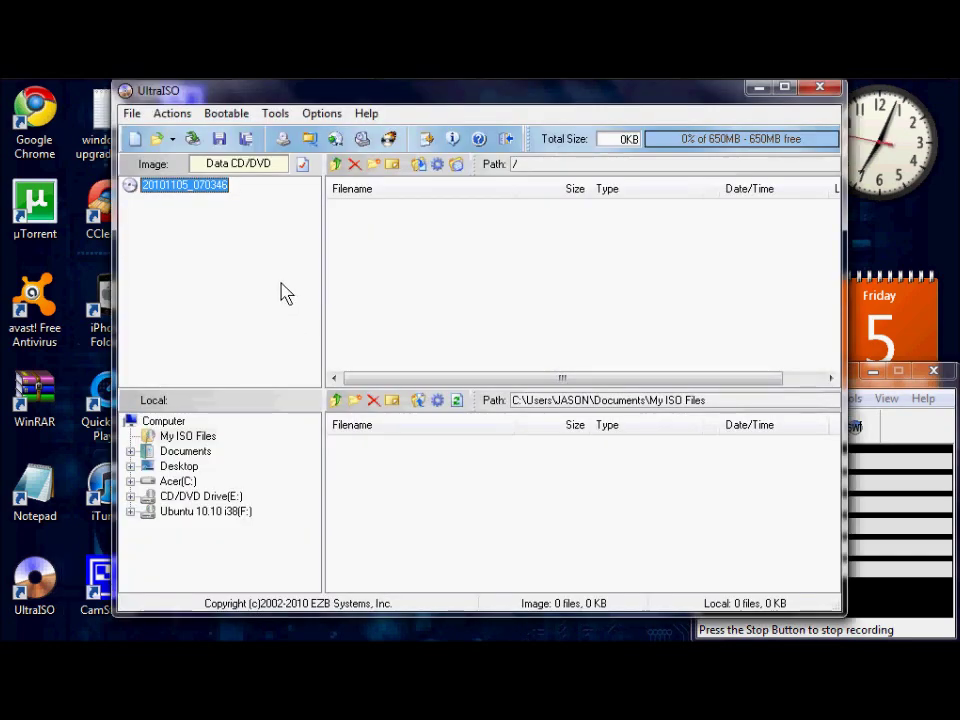
click(172, 140)
click(173, 142)
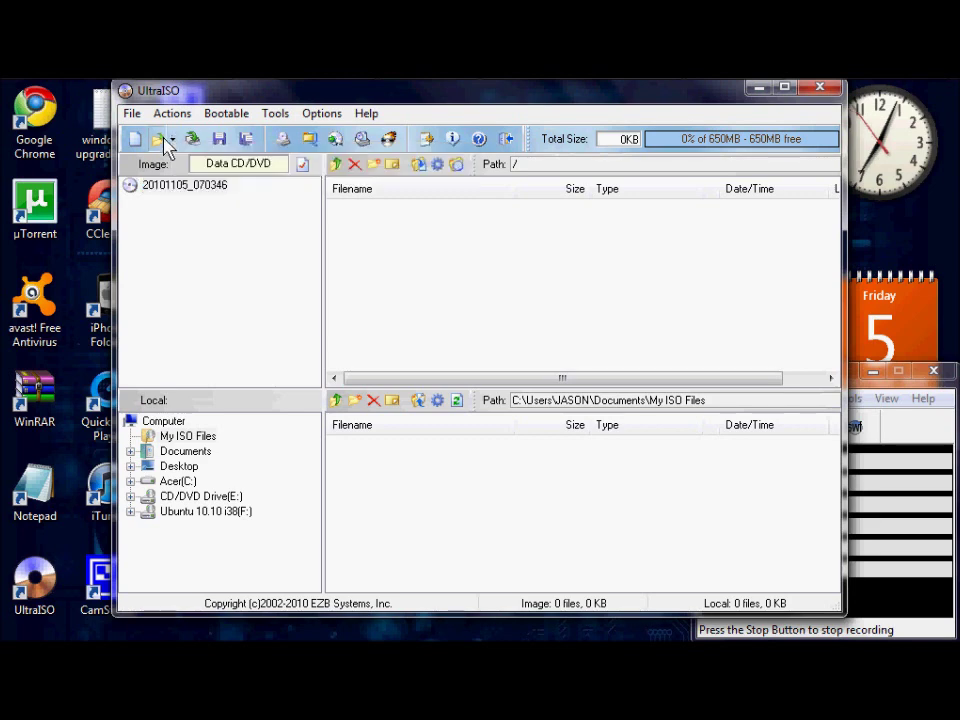
click(163, 141)
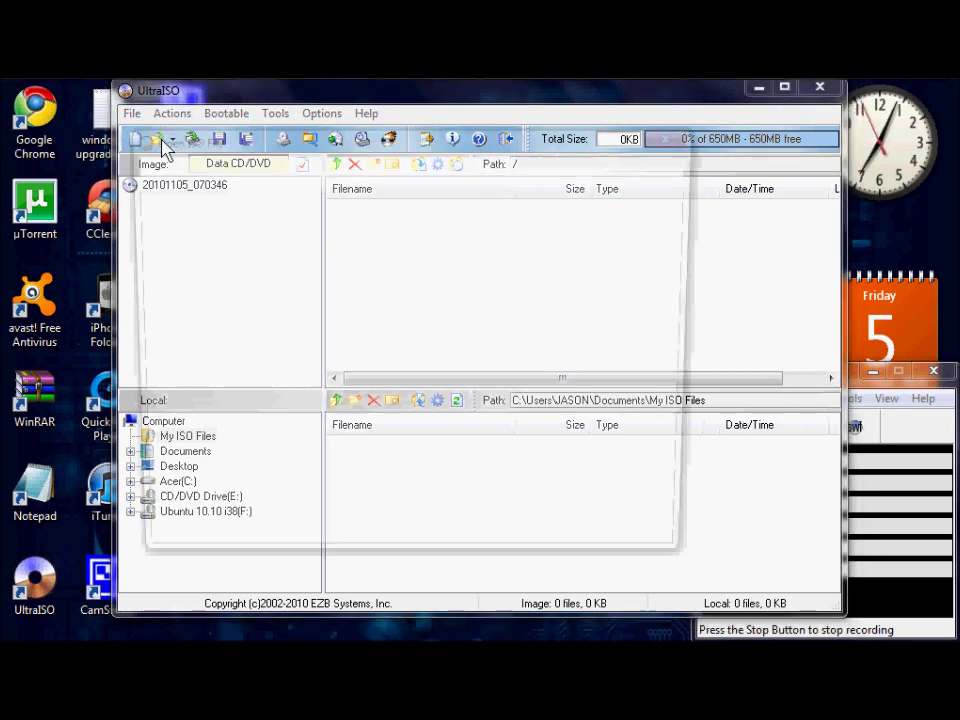
click(197, 254)
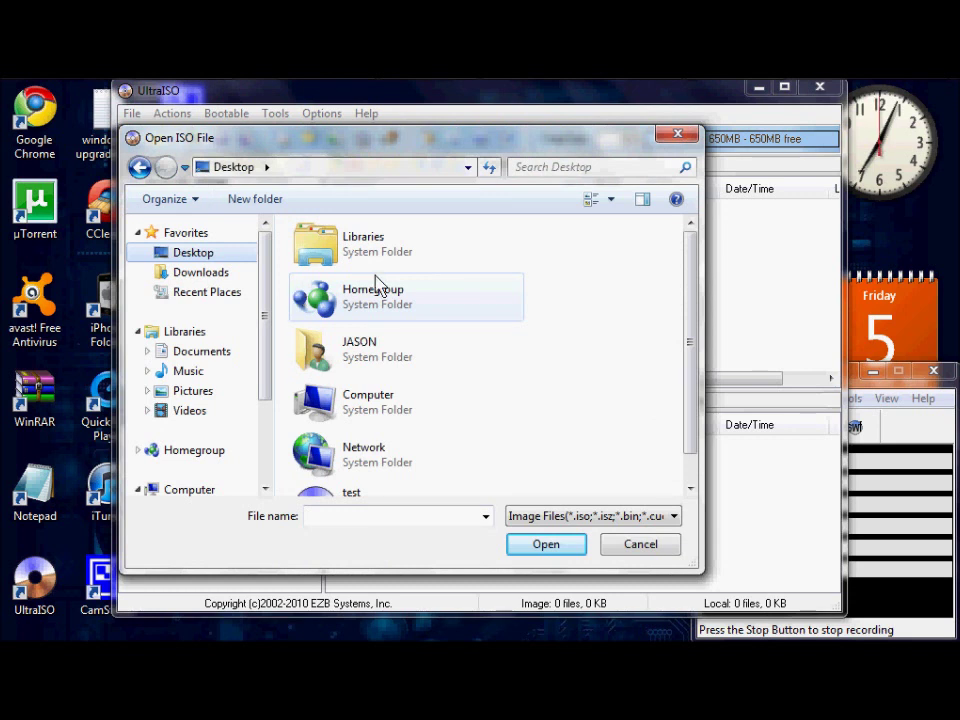
drag(692, 272, 690, 365)
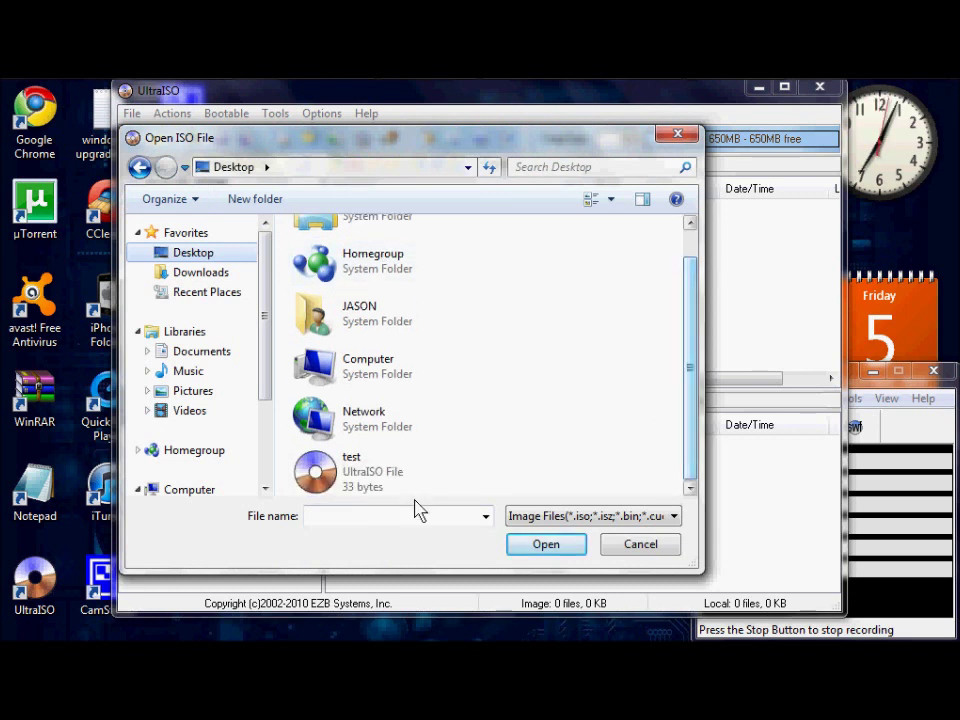
click(352, 485)
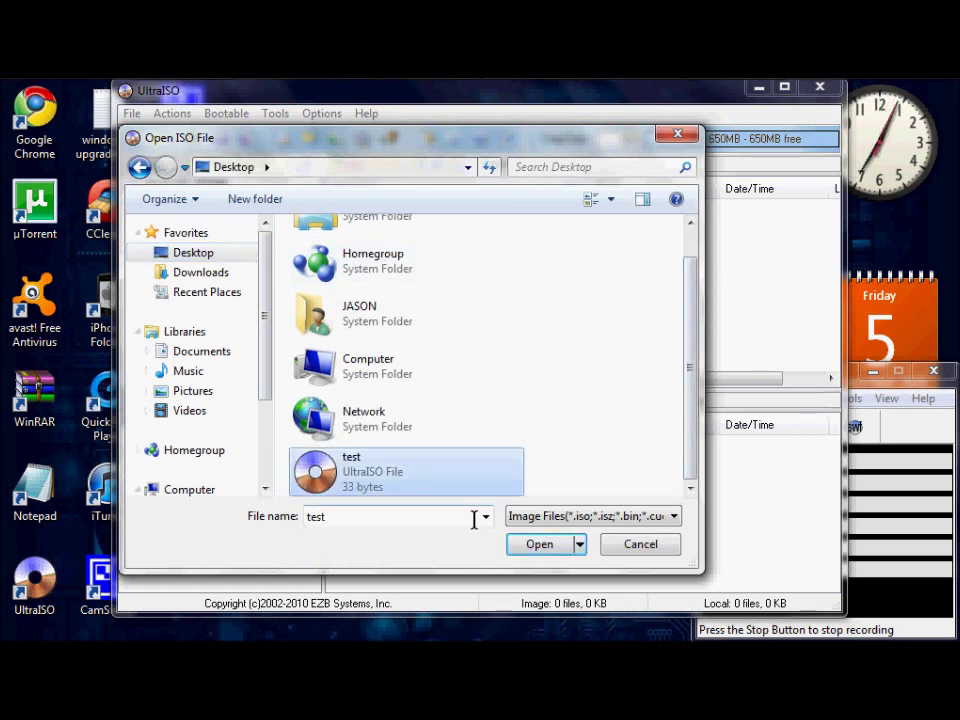
click(531, 551)
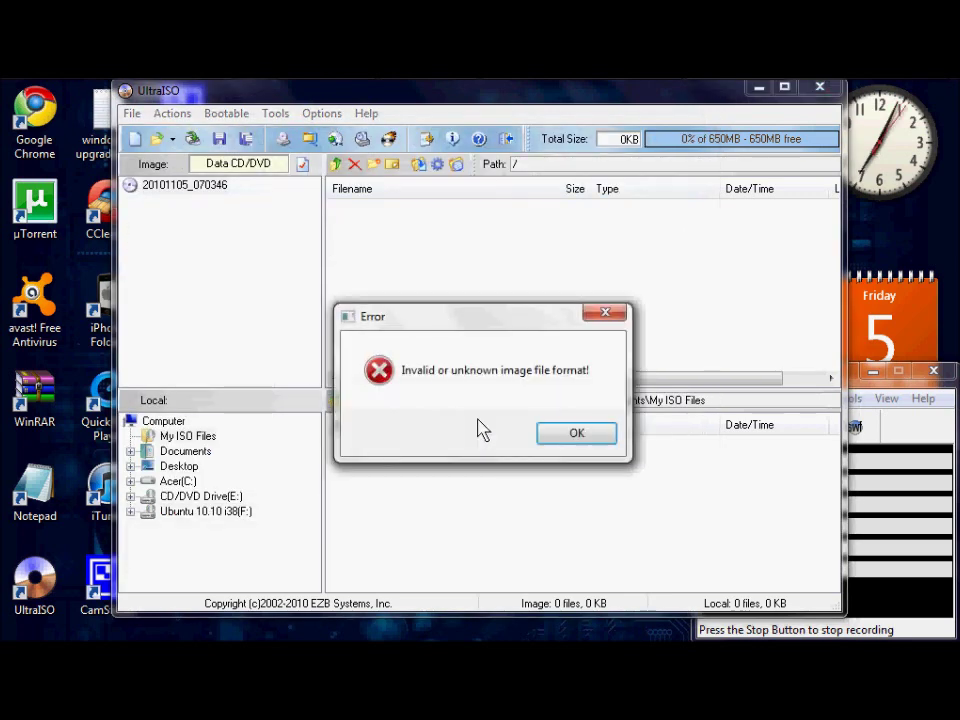
click(552, 437)
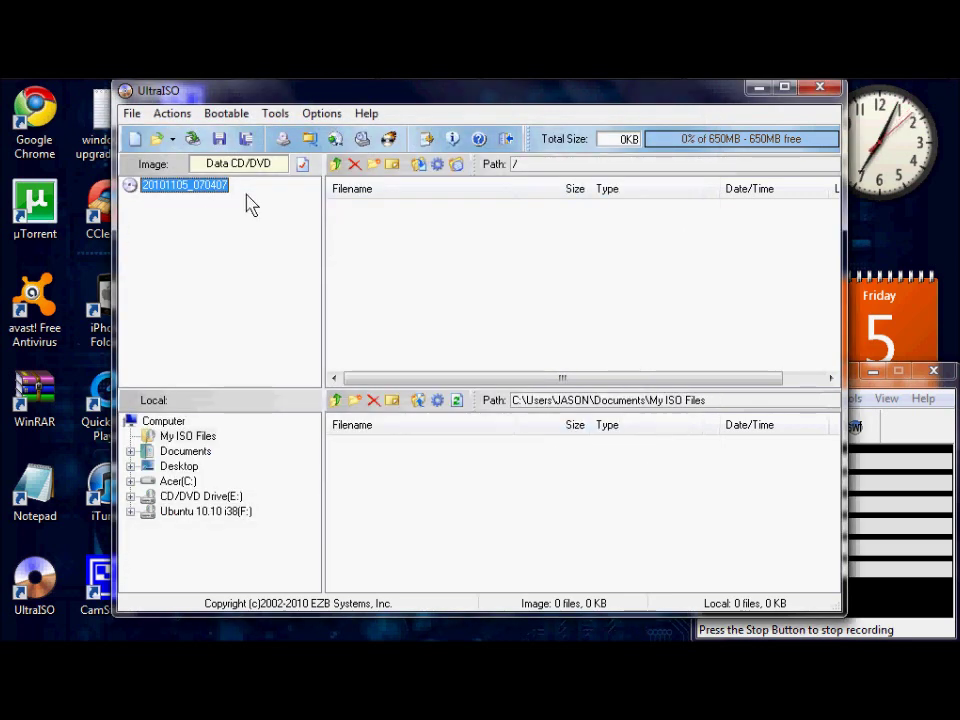
- Reposition the UltraISO window and bring up the Burn CD/DVD Image dialog
drag(287, 97, 326, 107)
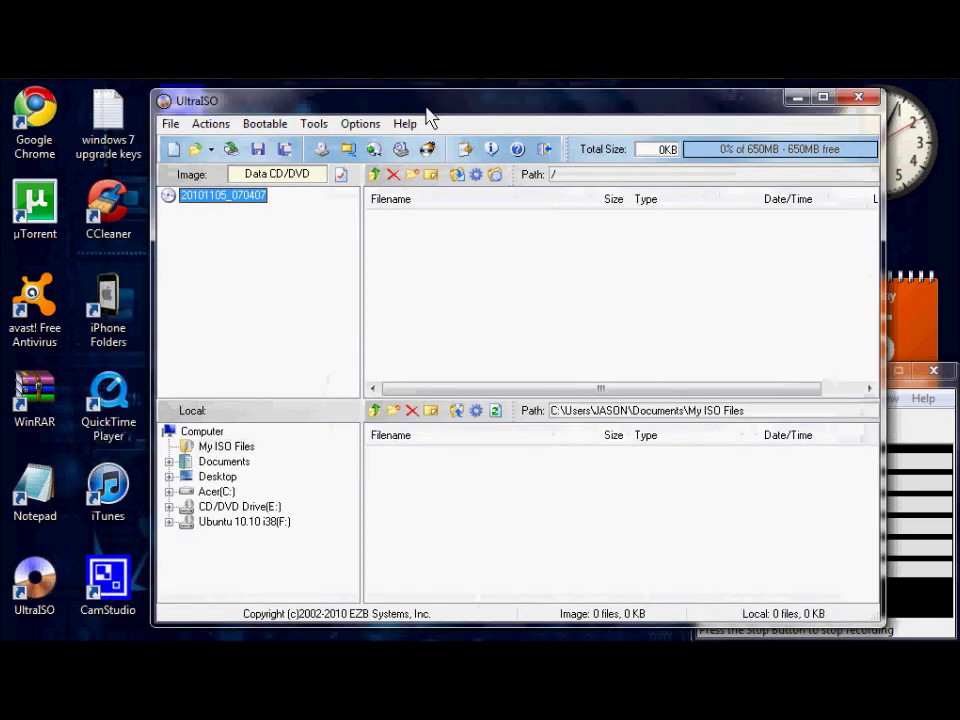
drag(428, 113, 303, 107)
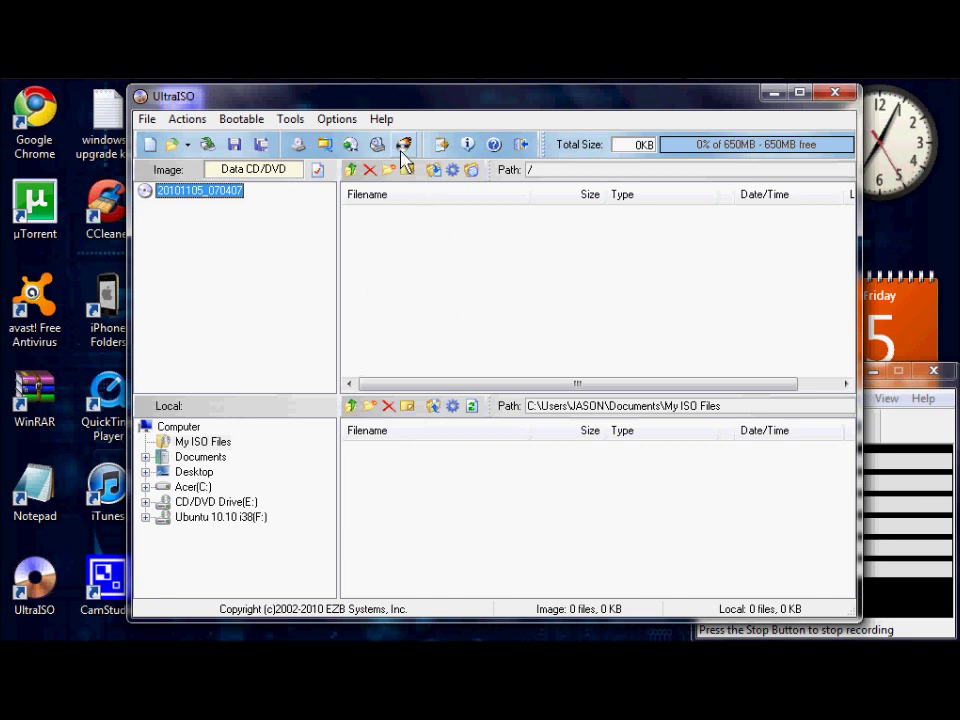
click(405, 146)
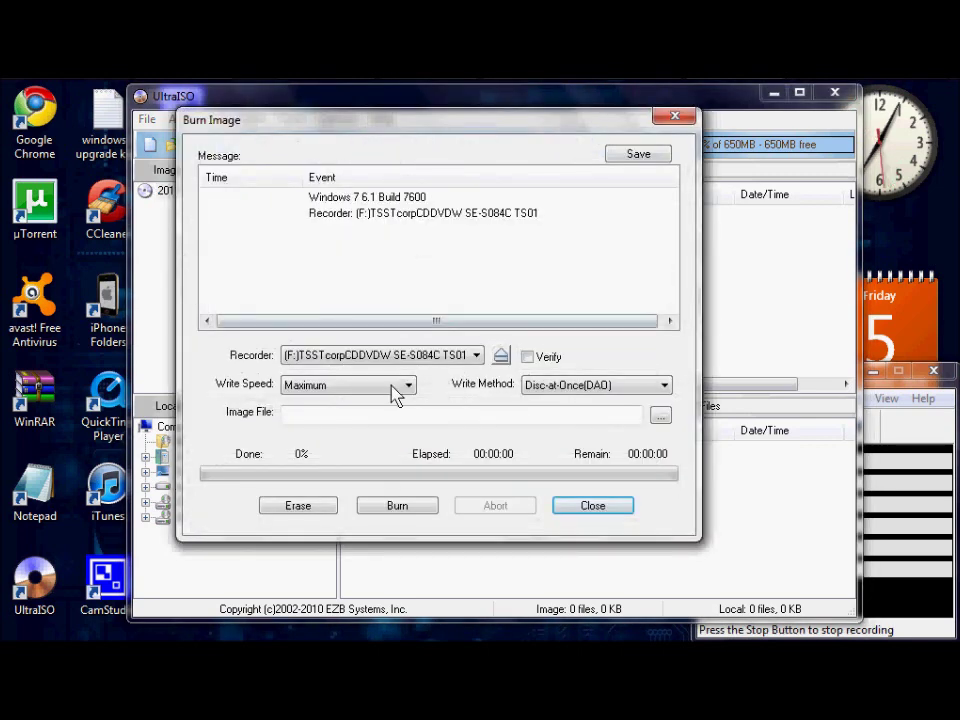
- Check the Write Speed list, keep it at Maximum, and close the Burn Image dialog
click(400, 390)
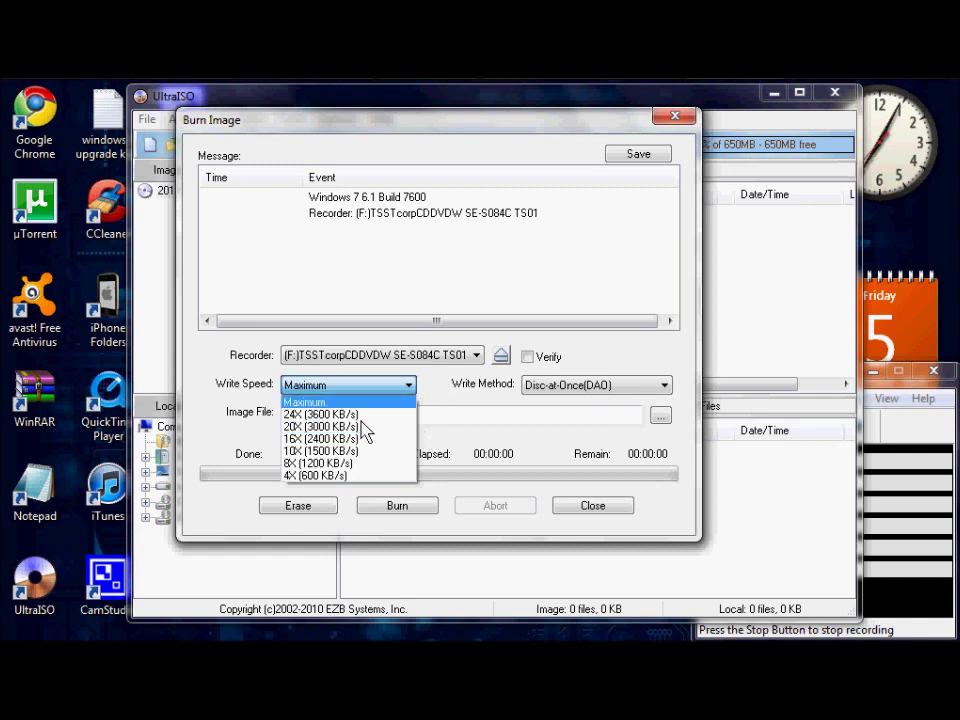
click(430, 401)
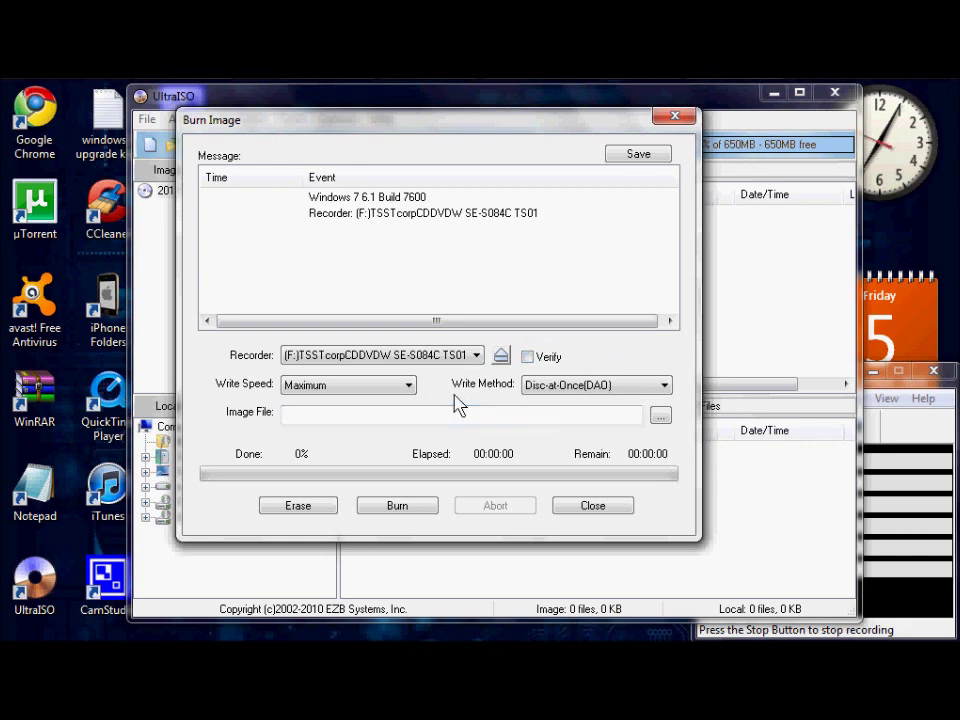
click(678, 117)
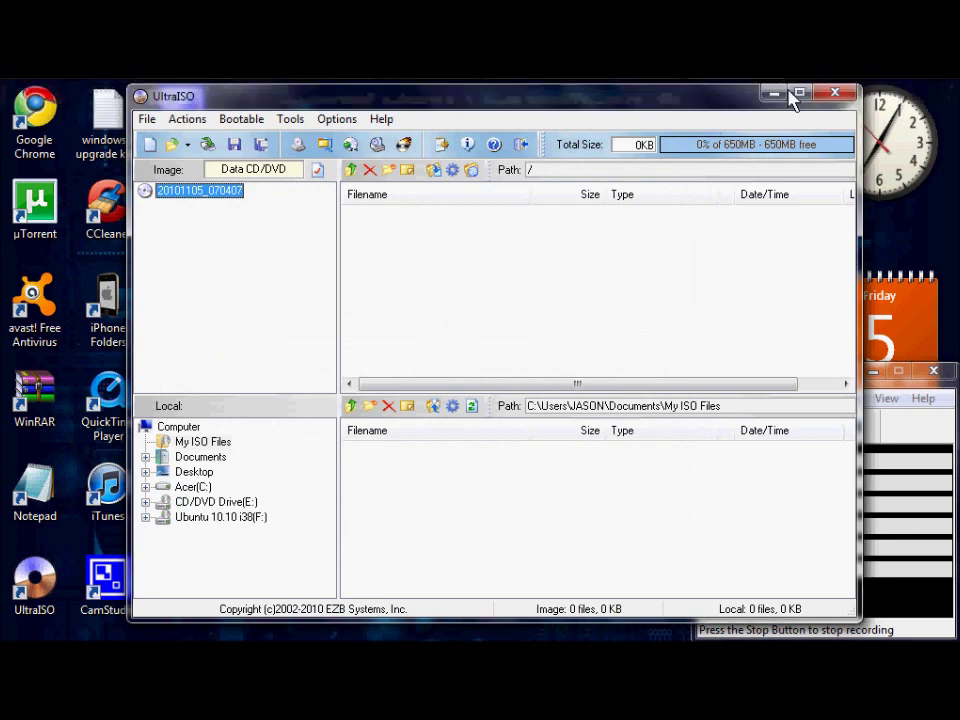
- Close UltraISO, leaving only the CamStudio recorder on the desktop
click(836, 95)
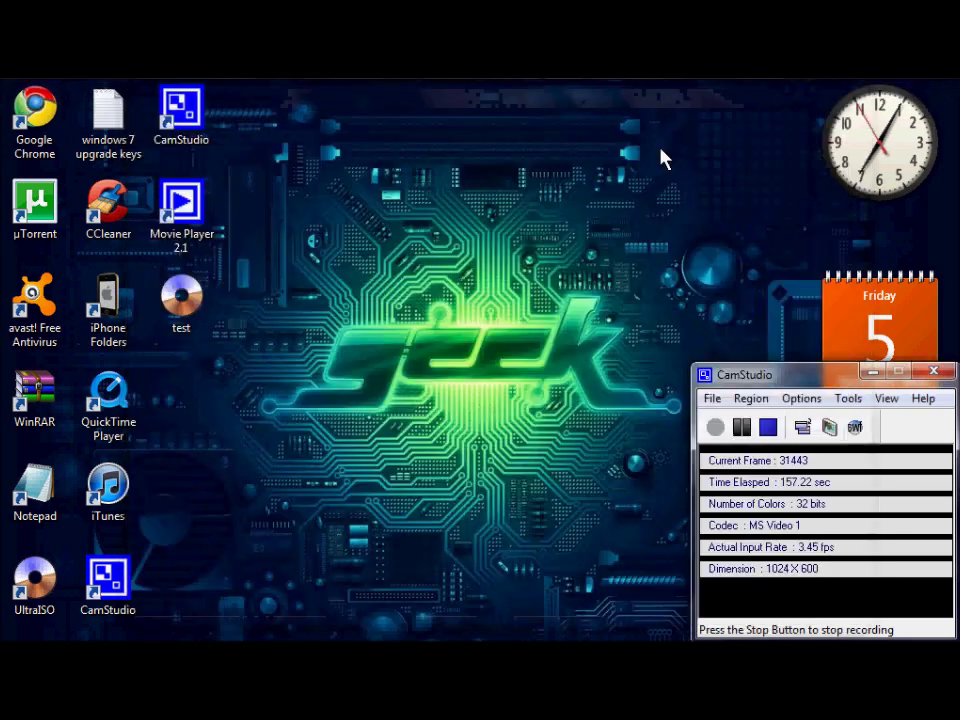